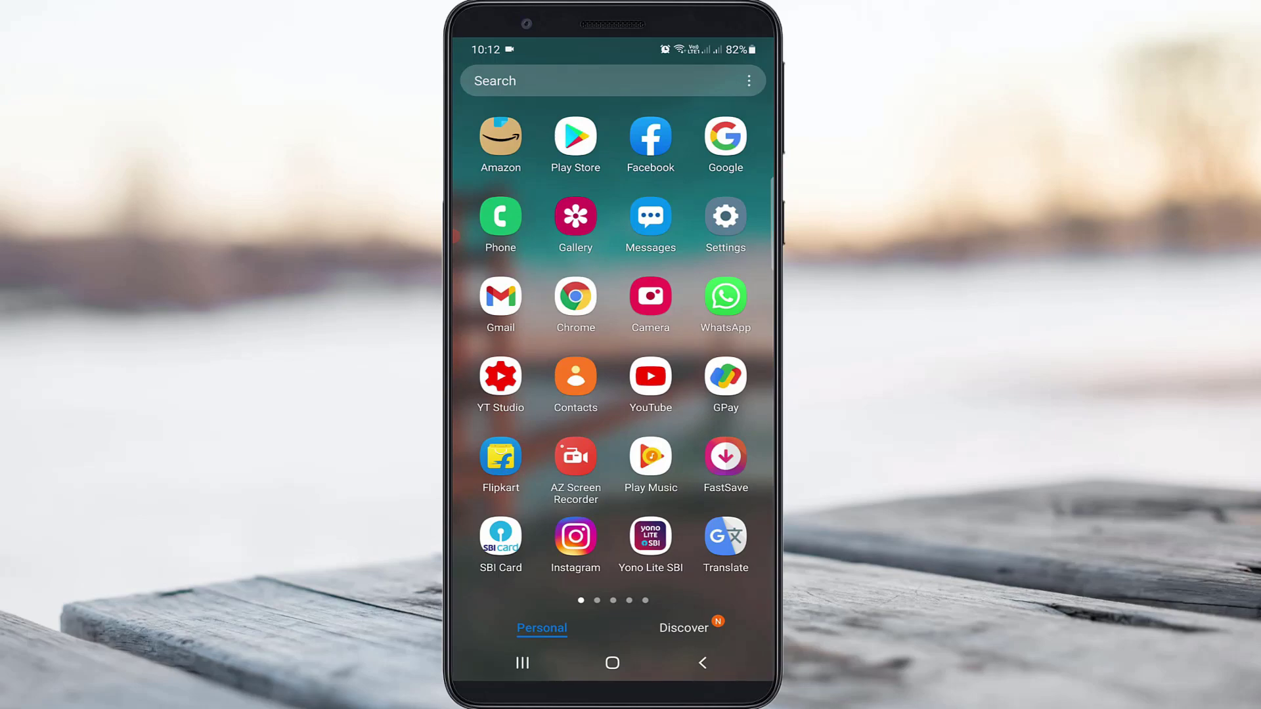
- Launch Facebook, reach its main menu and expand the Settings & Privacy section
{"action": "left_click", "coordinate": [651, 137]}
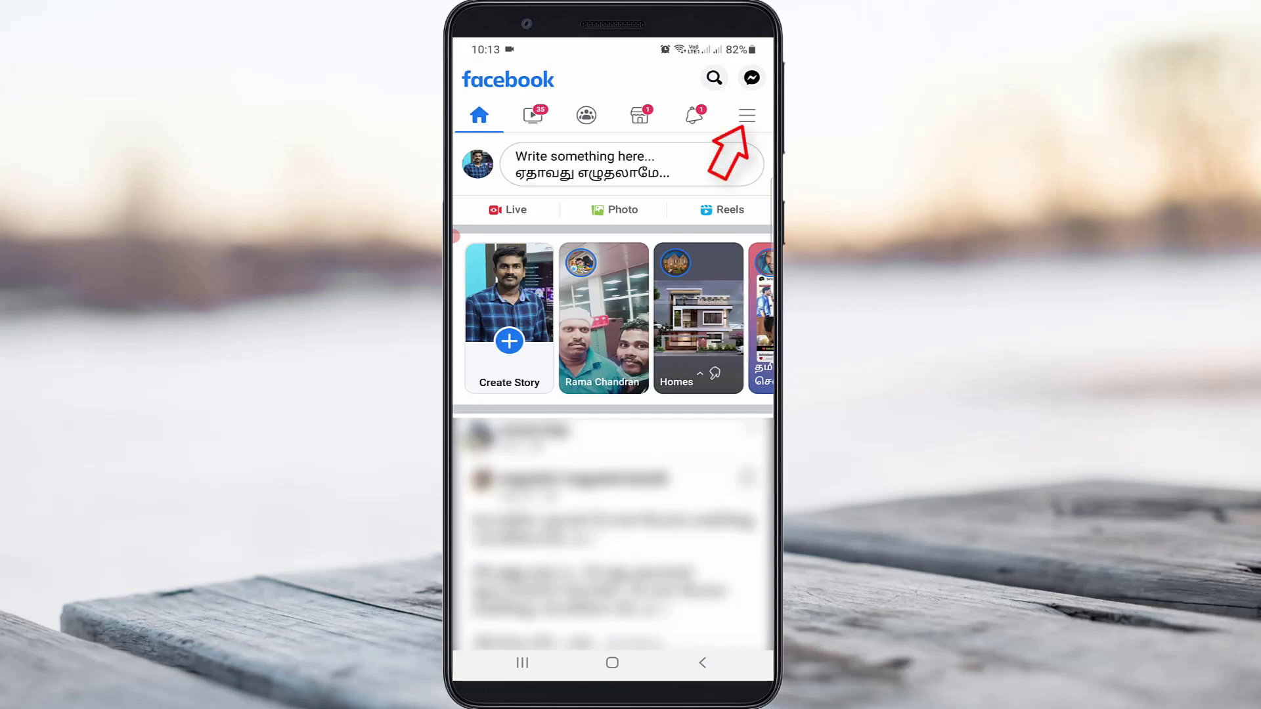
{"action": "left_click", "coordinate": [748, 116]}
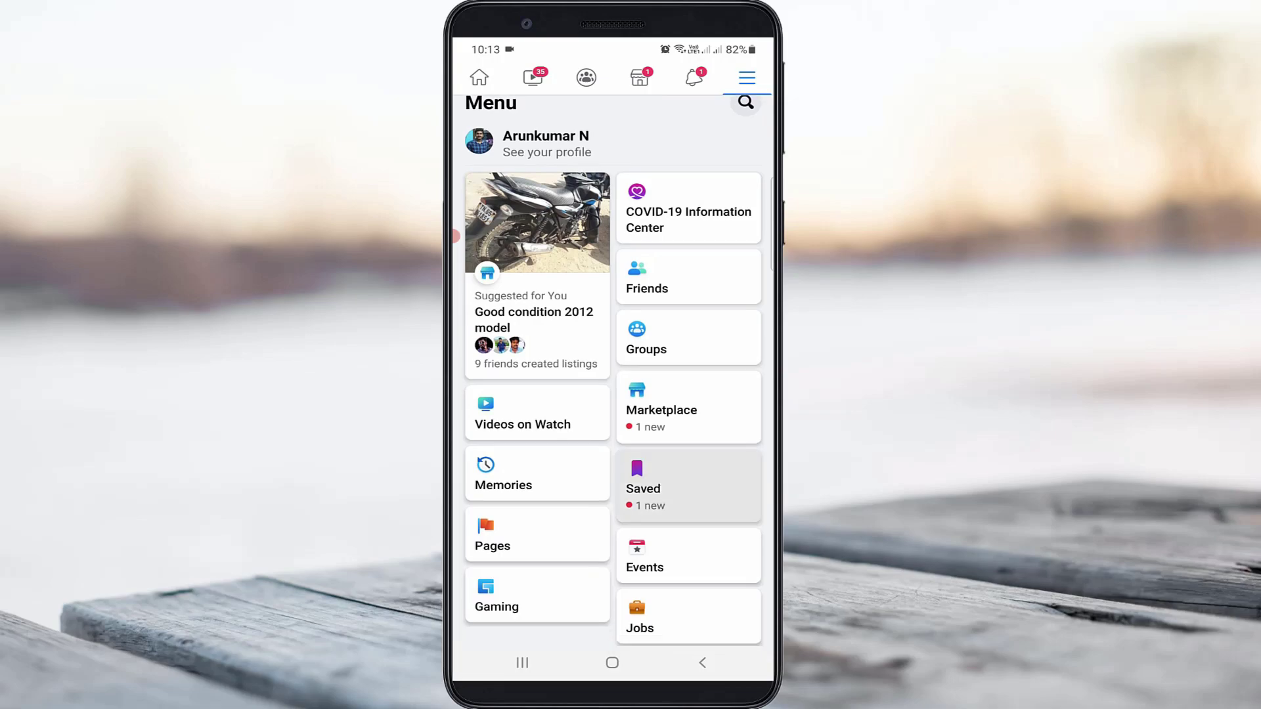
{"action": "scroll", "coordinate": [614, 395], "scroll_direction": "down", "scroll_amount": 5}
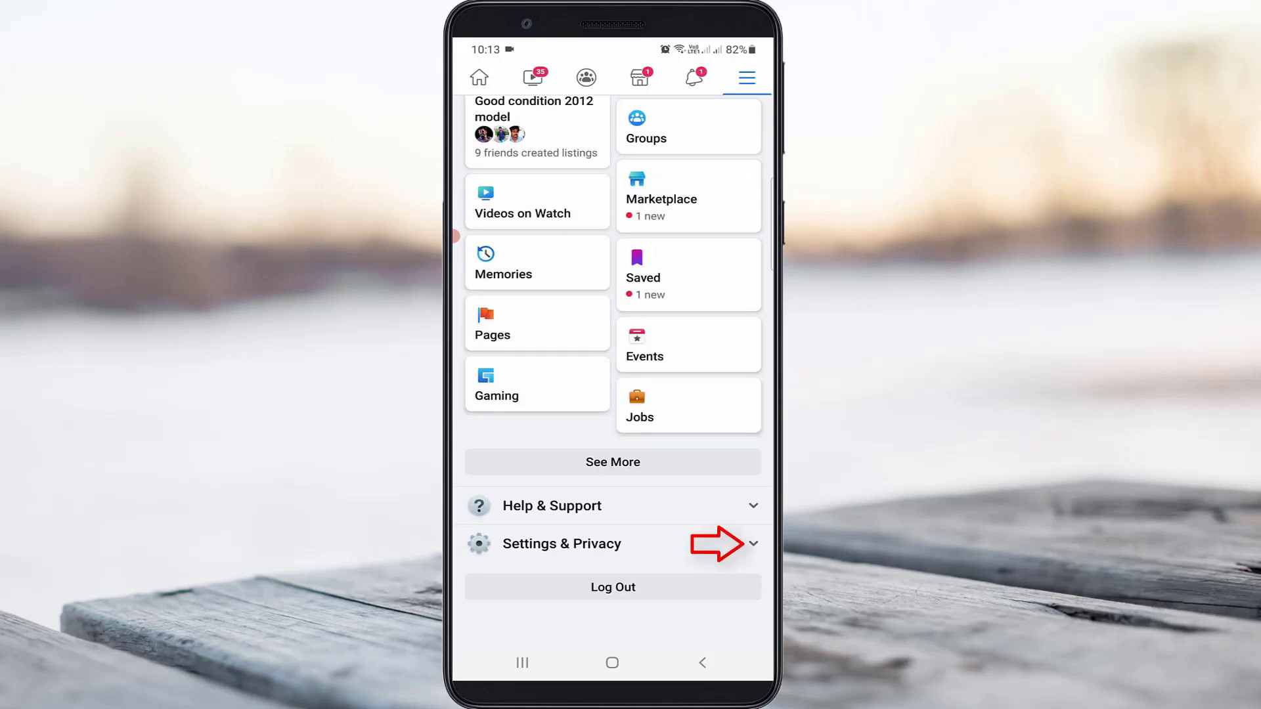
{"action": "left_click", "coordinate": [754, 544]}
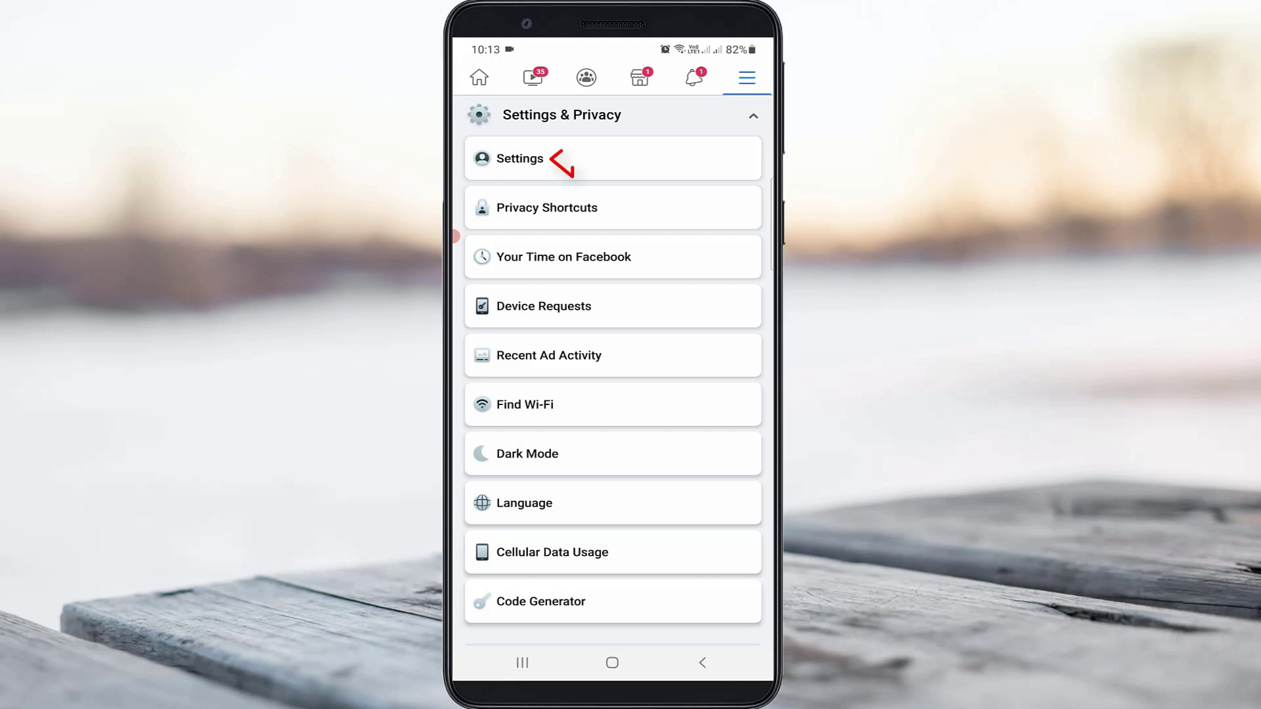
- Go through Settings to the Logged in with Facebook list showing Garena Free Fire active
{"action": "left_click", "coordinate": [520, 158]}
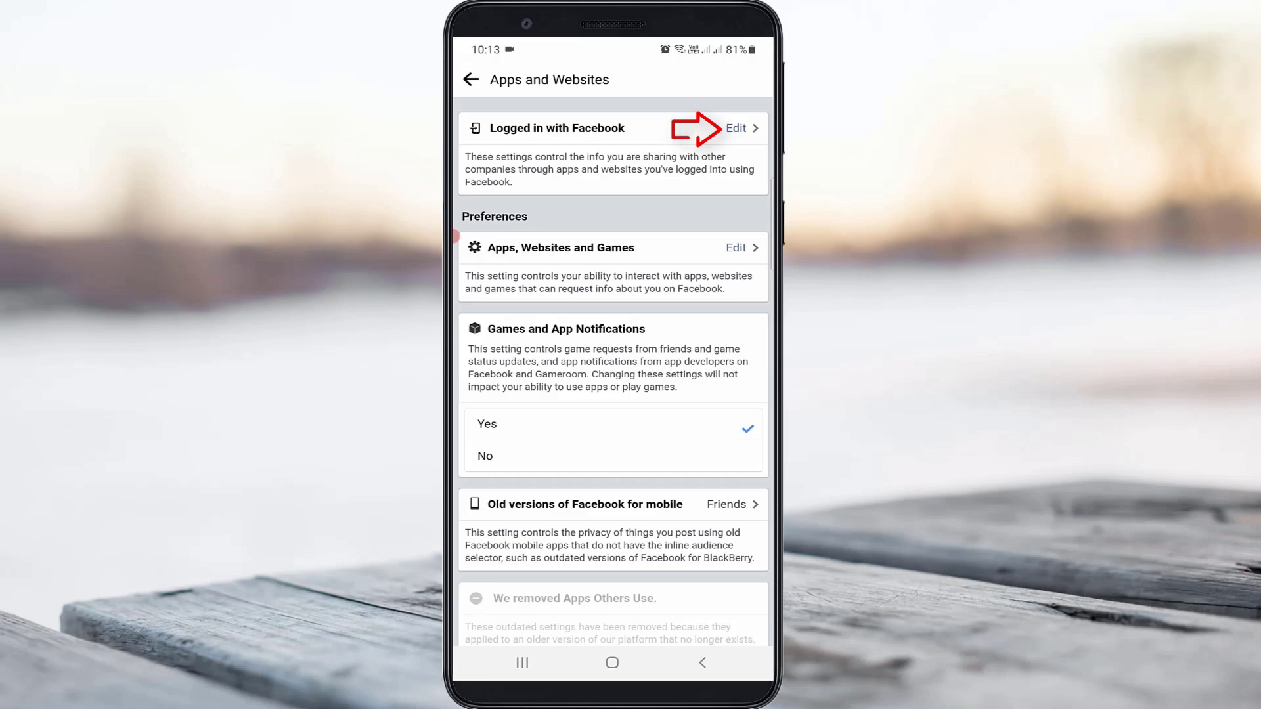
{"action": "left_click", "coordinate": [736, 128]}
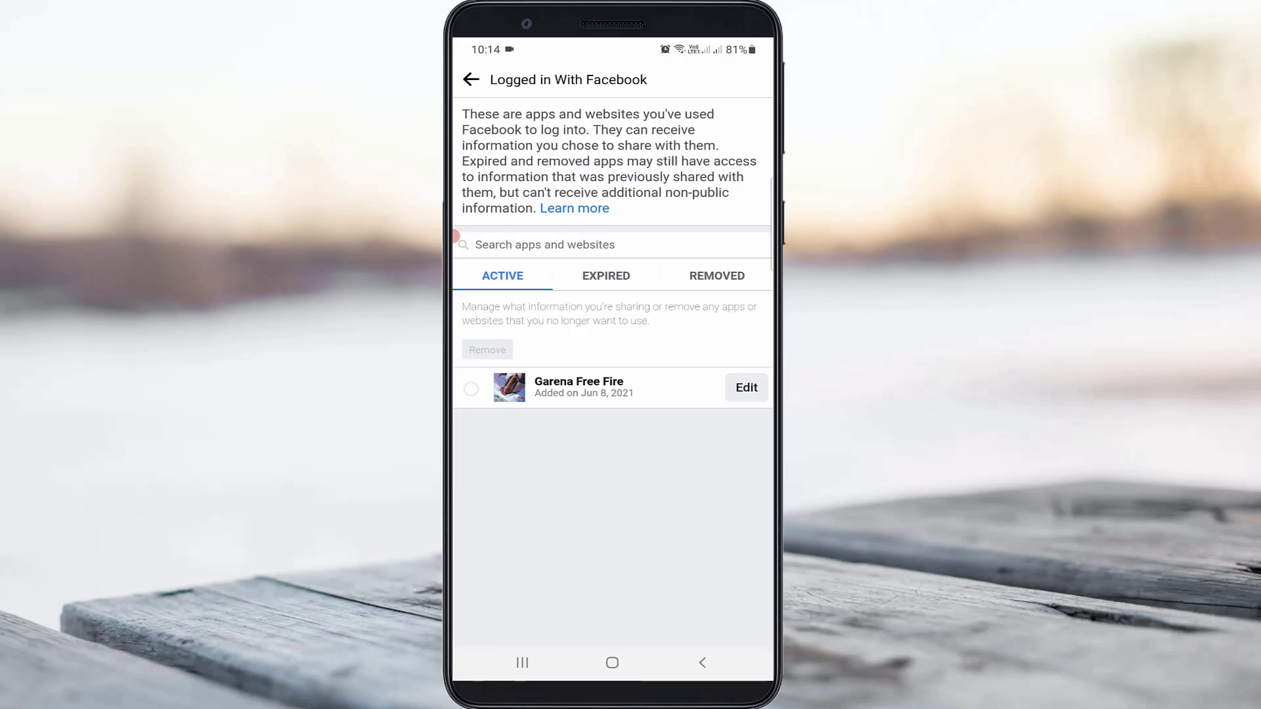
- Remove Garena Free Fire from logged-in apps with 'Also delete all posts' checked
{"action": "left_click", "coordinate": [471, 389]}
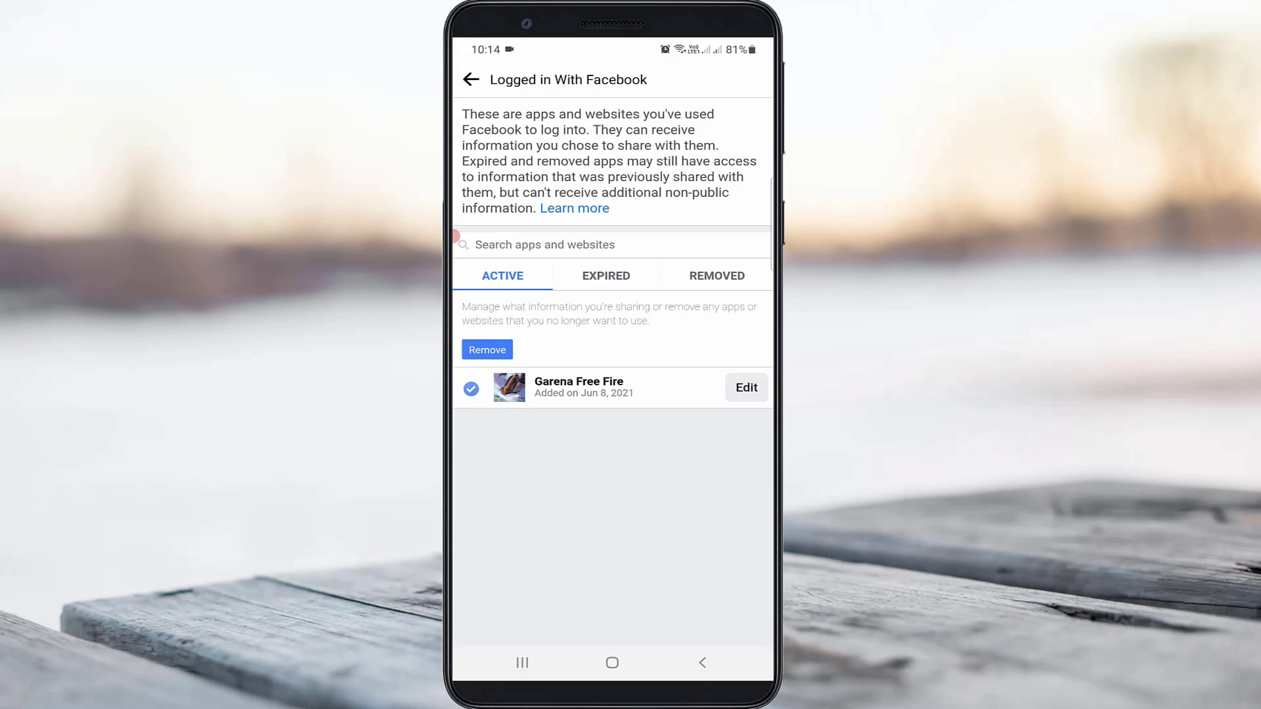
{"action": "left_click", "coordinate": [487, 350]}
{"action": "left_click", "coordinate": [479, 232]}
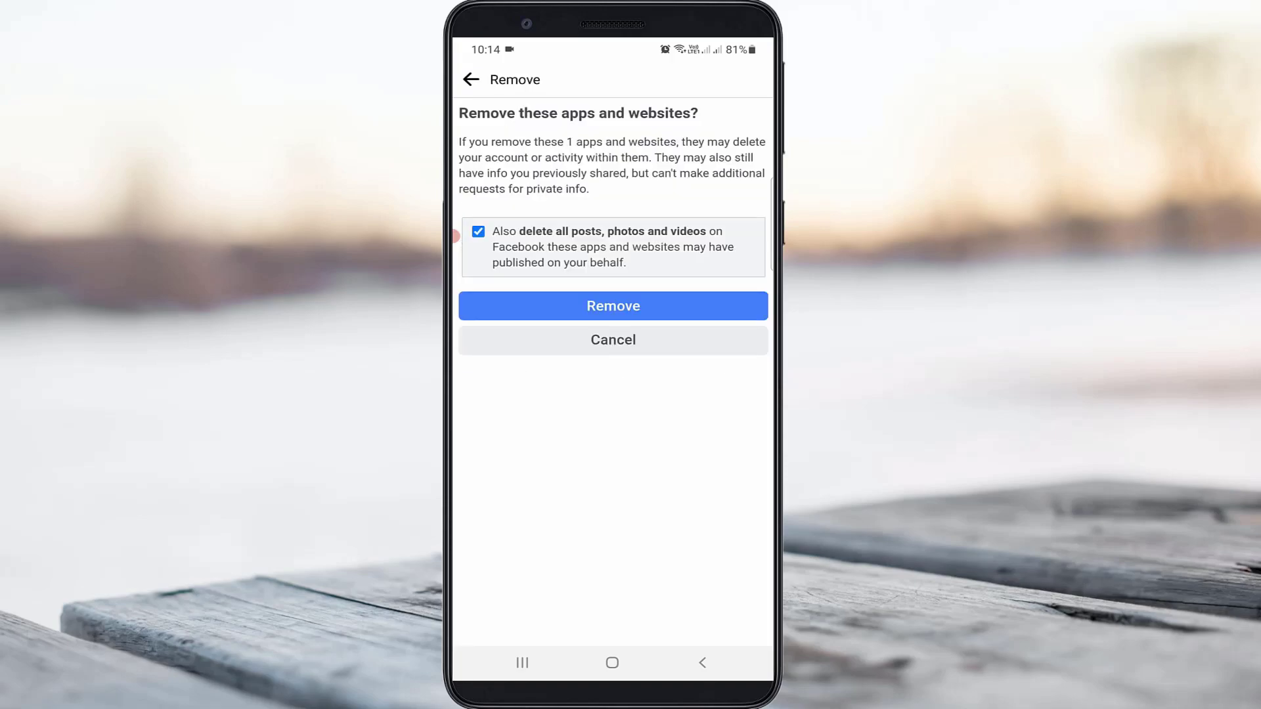
{"action": "left_click", "coordinate": [614, 305]}
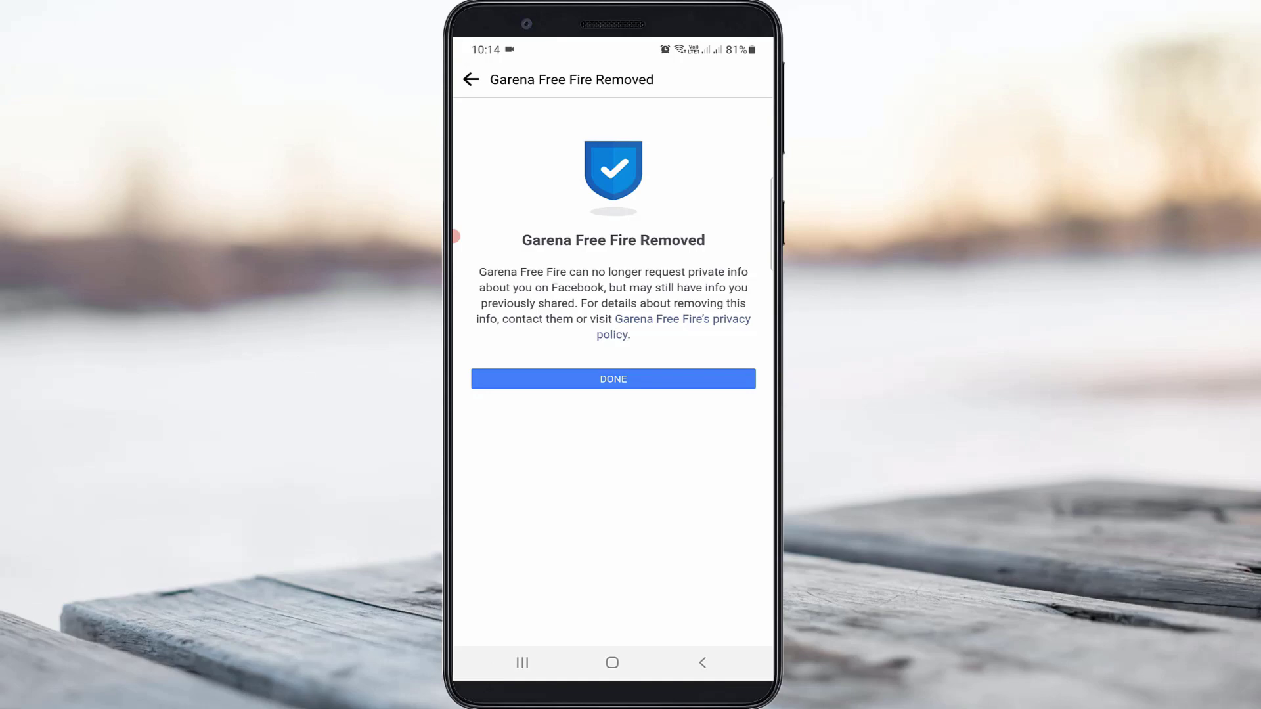
- Log out of the Facebook account and swipe the app away from Recents
{"action": "left_click", "coordinate": [613, 379]}
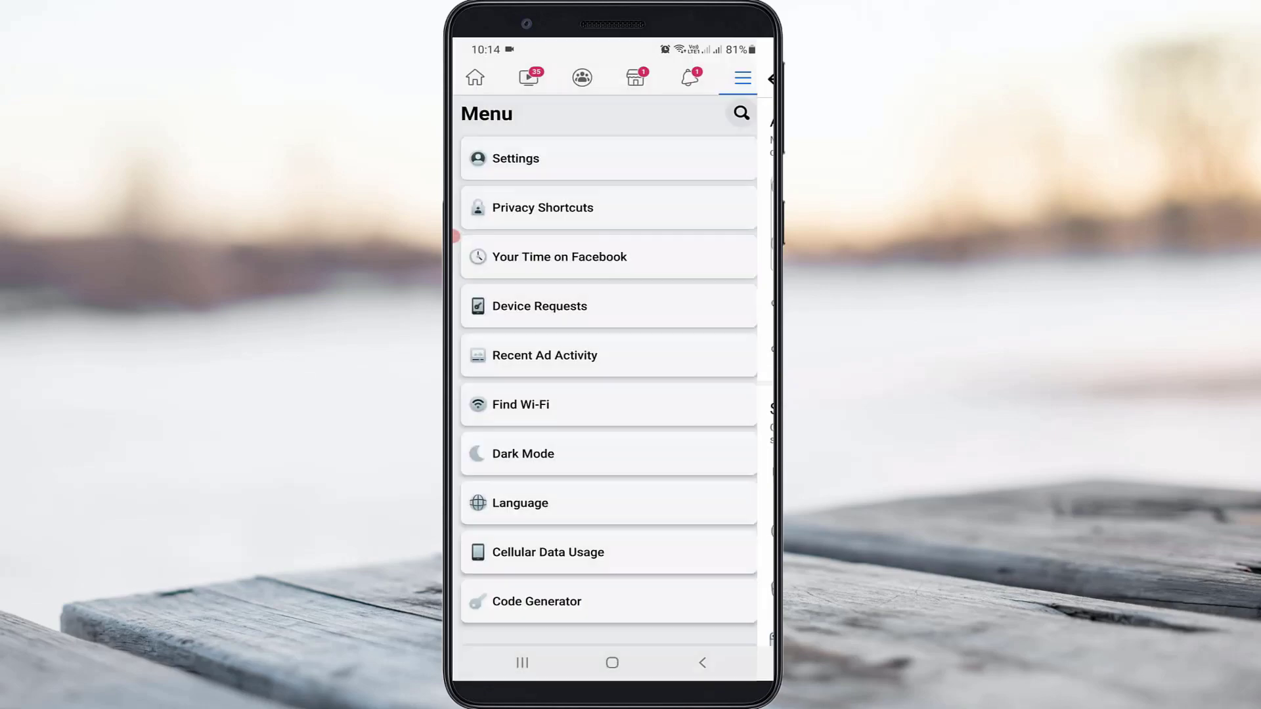
{"action": "scroll", "coordinate": [614, 395], "scroll_direction": "down", "scroll_amount": 3}
{"action": "left_click", "coordinate": [613, 587]}
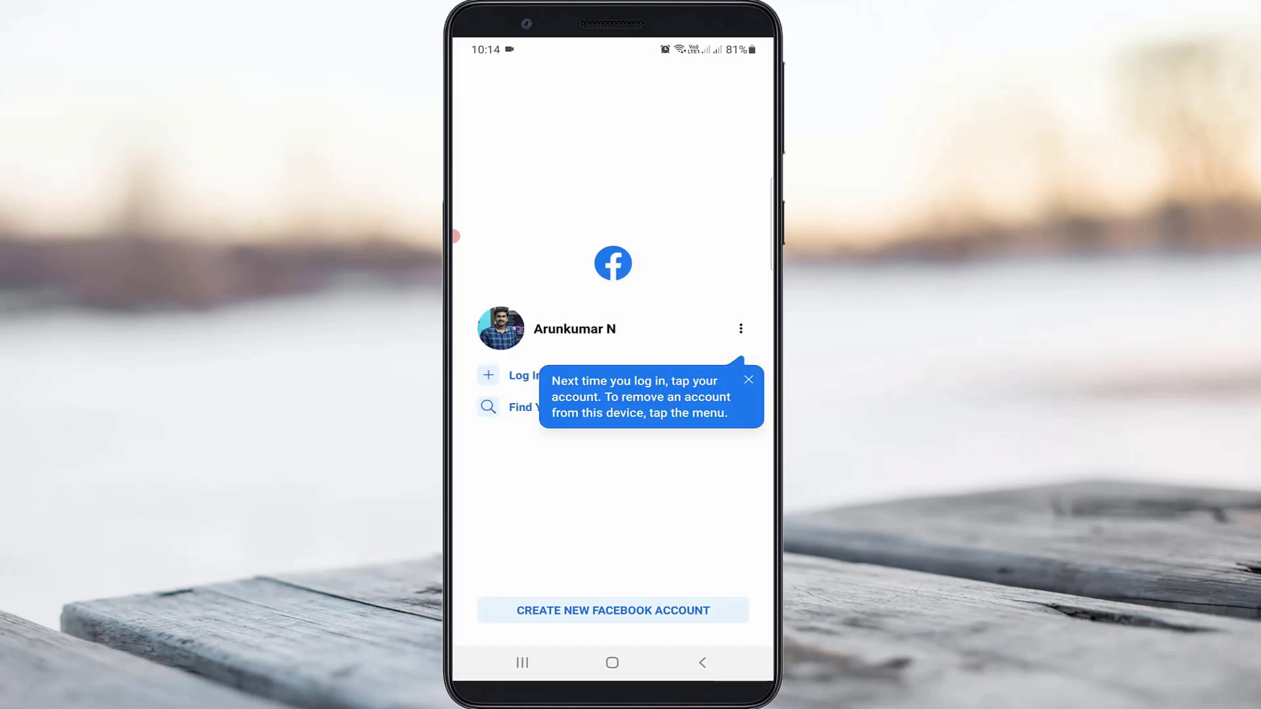
{"action": "left_click", "coordinate": [523, 663]}
{"action": "left_click_drag", "start_coordinate": [613, 325], "coordinate": [613, 98]}
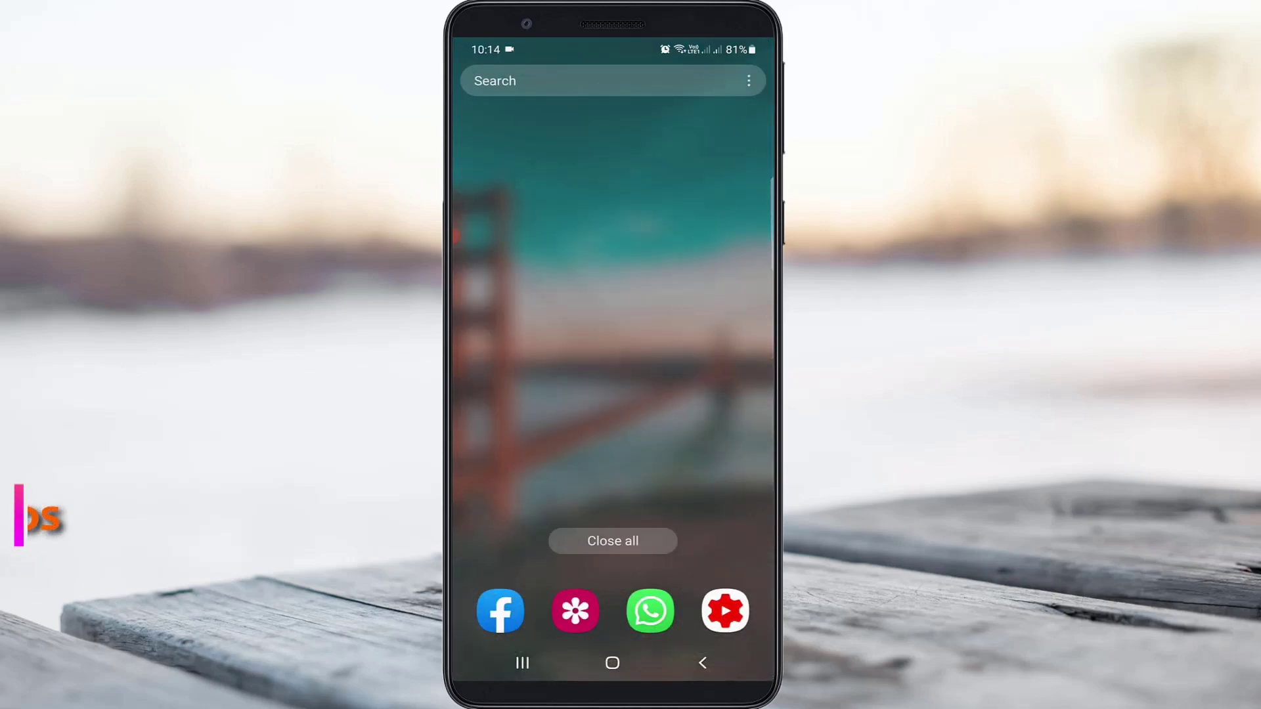
- Bring up the phone's power options and choose Restart
{"action": "key", "text": "XF86PowerOff"}
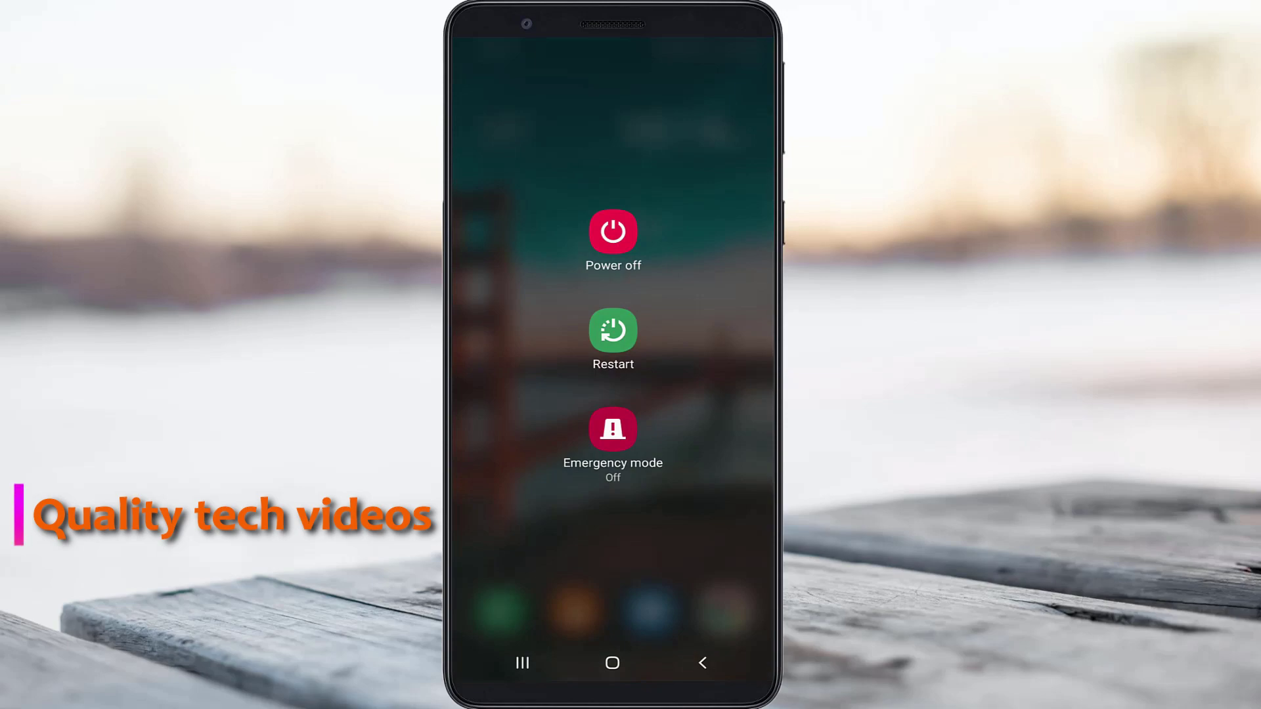
{"action": "left_click", "coordinate": [613, 331]}
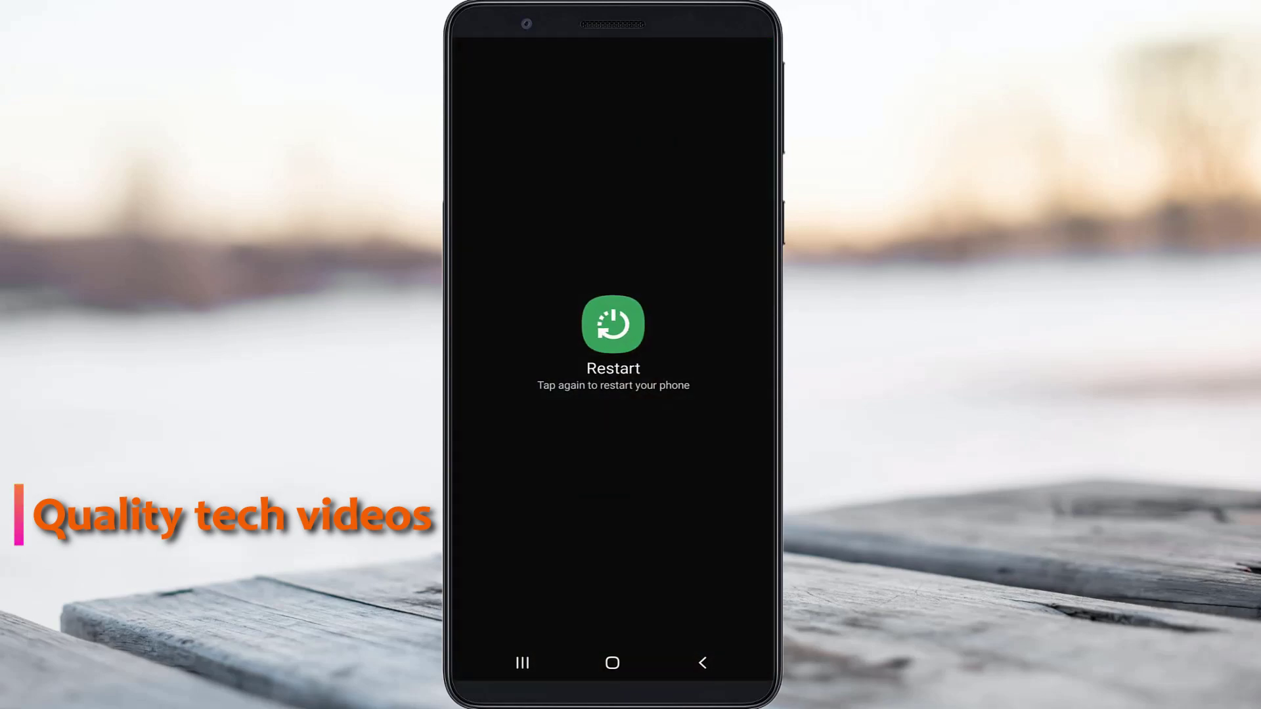